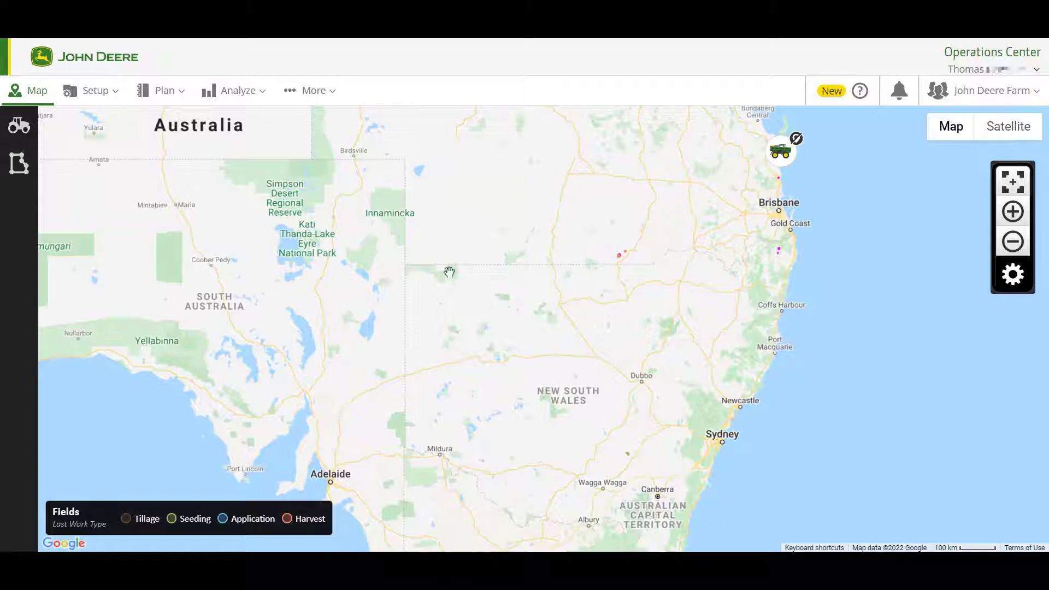
Step: Open the multi-field Analyze report and switch its view to Harvest, then Harvest ID
left_click(241, 101)
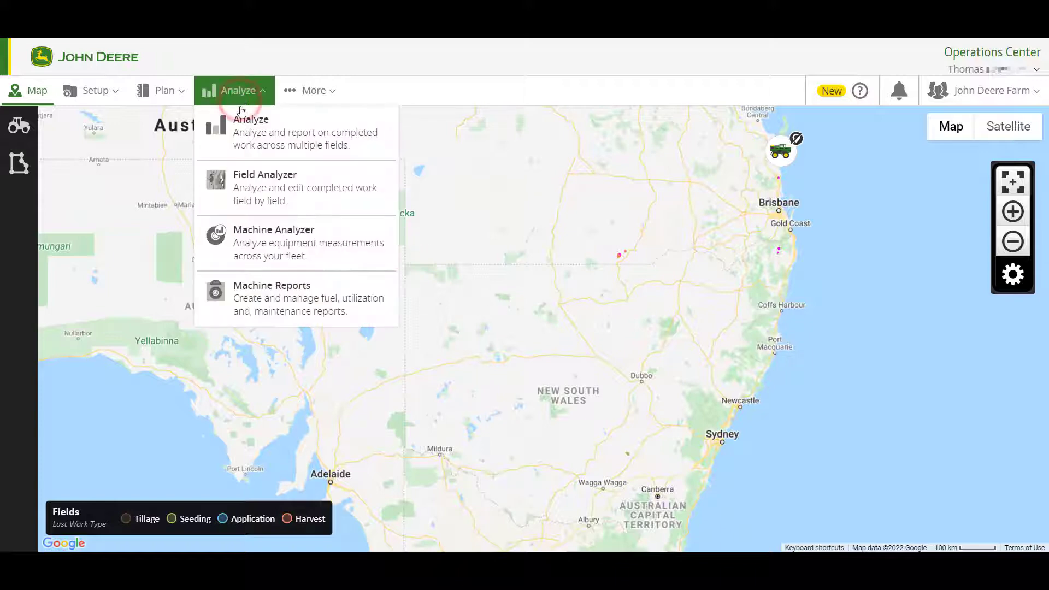
left_click(245, 137)
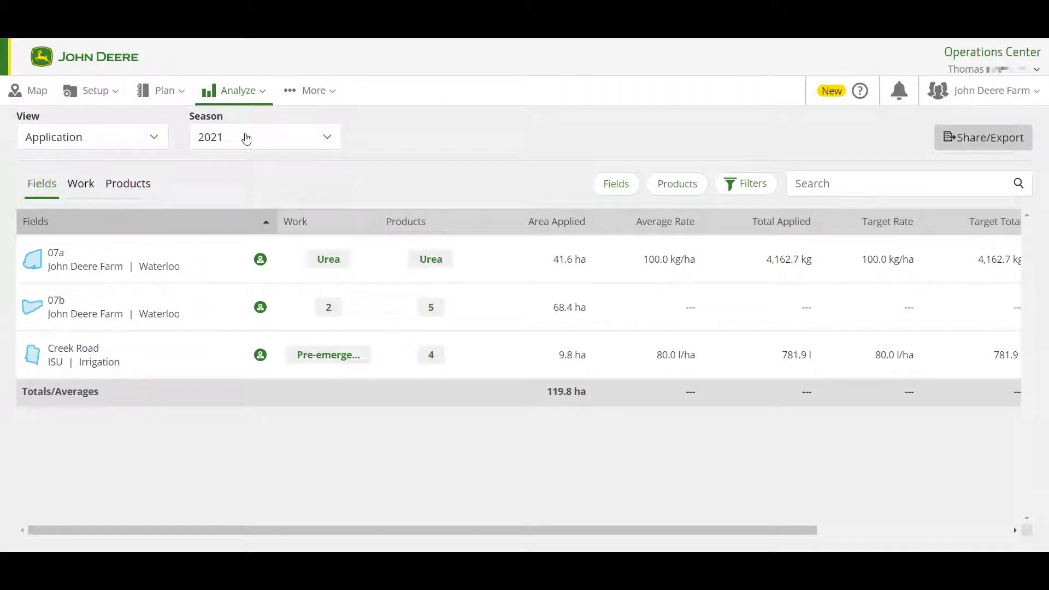
left_click(151, 137)
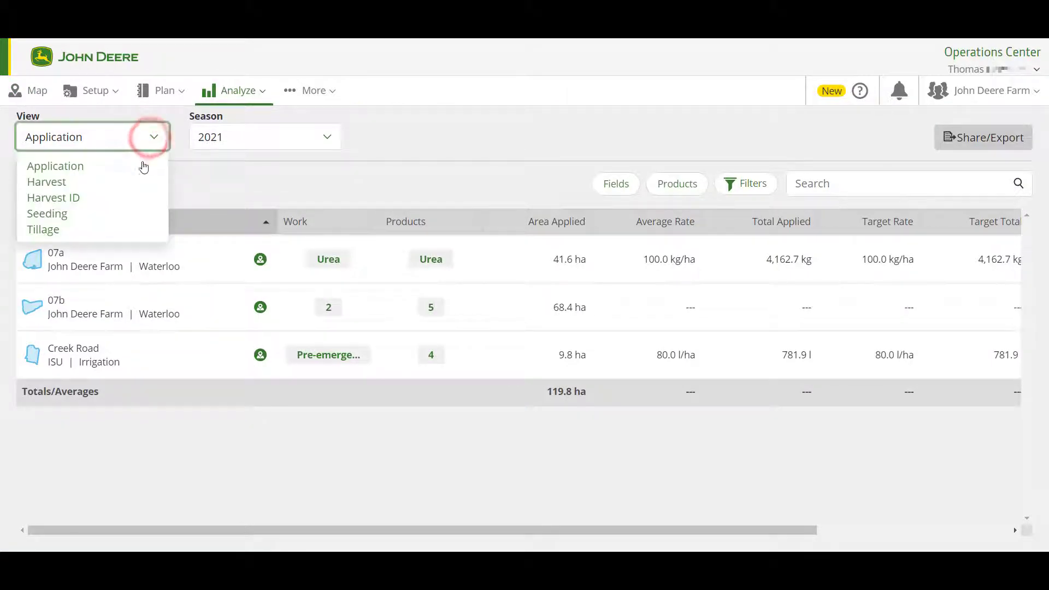
left_click(143, 182)
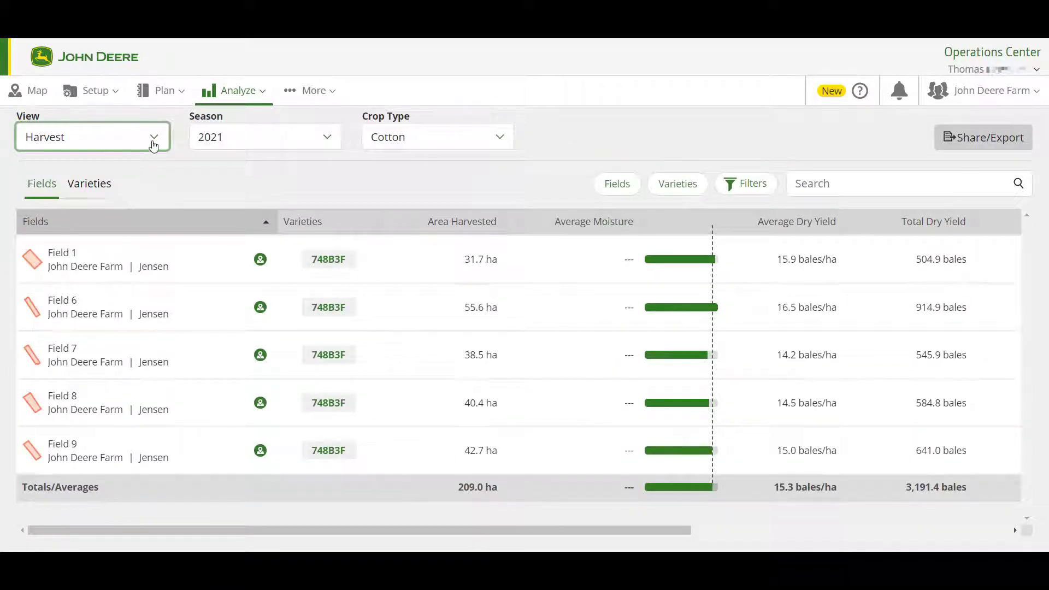
left_click(152, 138)
left_click(135, 198)
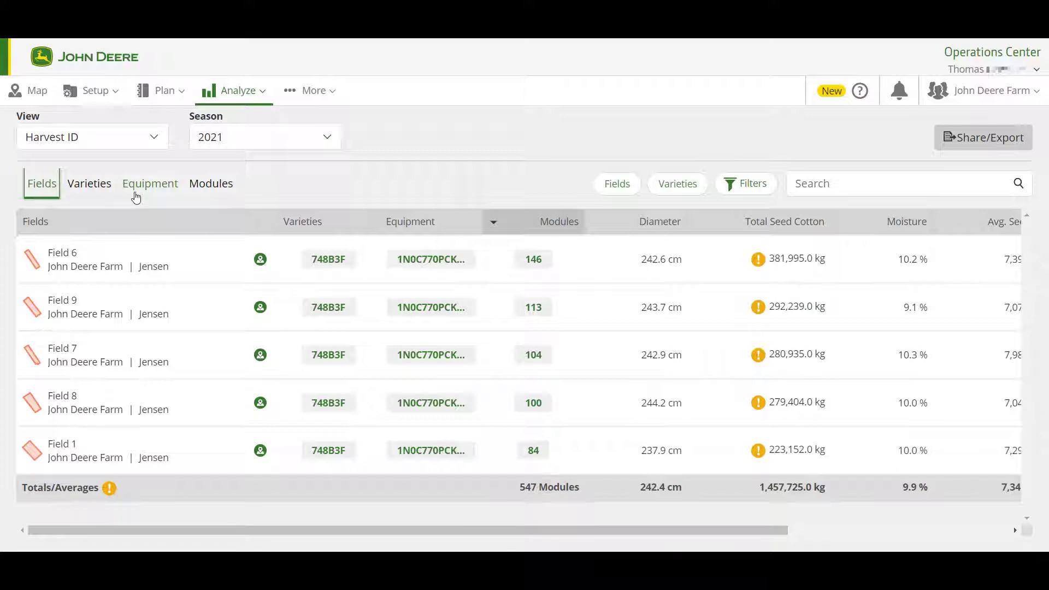
Step: Review cotton module data by variety, equipment and module, then return to the by-field grouping
left_click(87, 185)
left_click(148, 188)
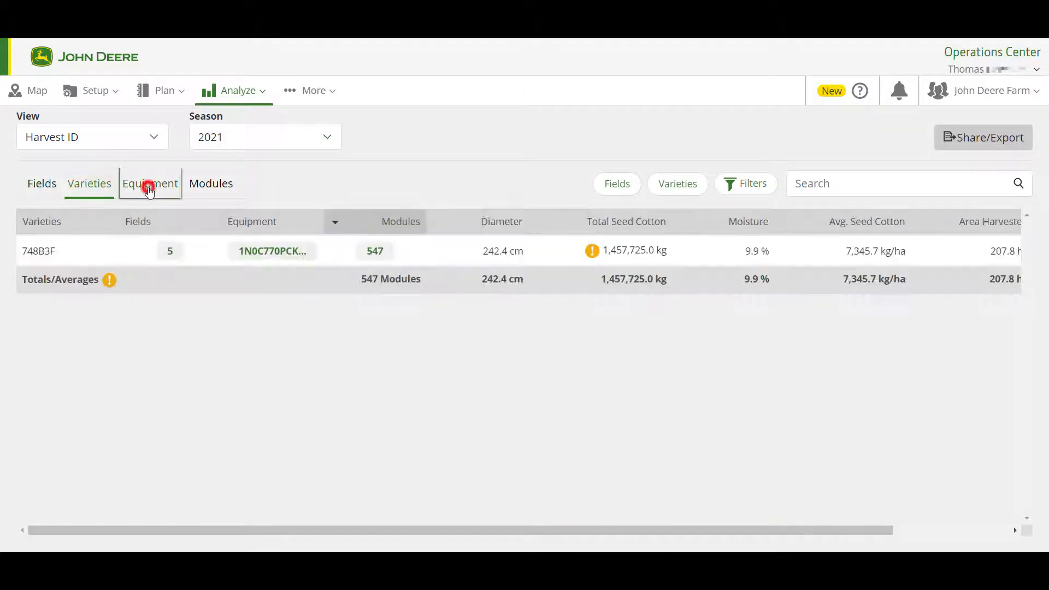
left_click(212, 185)
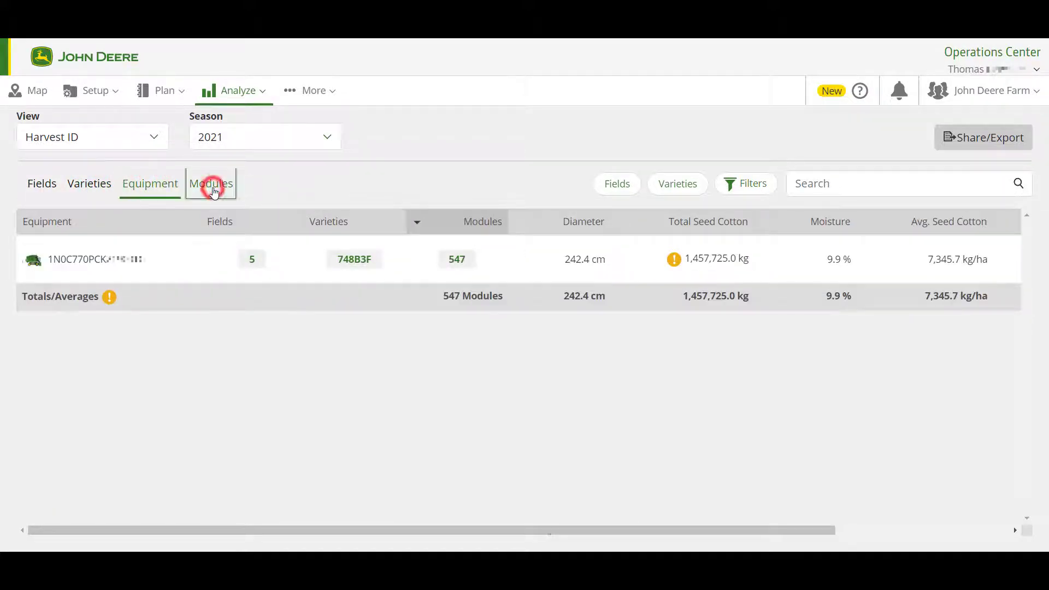
left_click(41, 189)
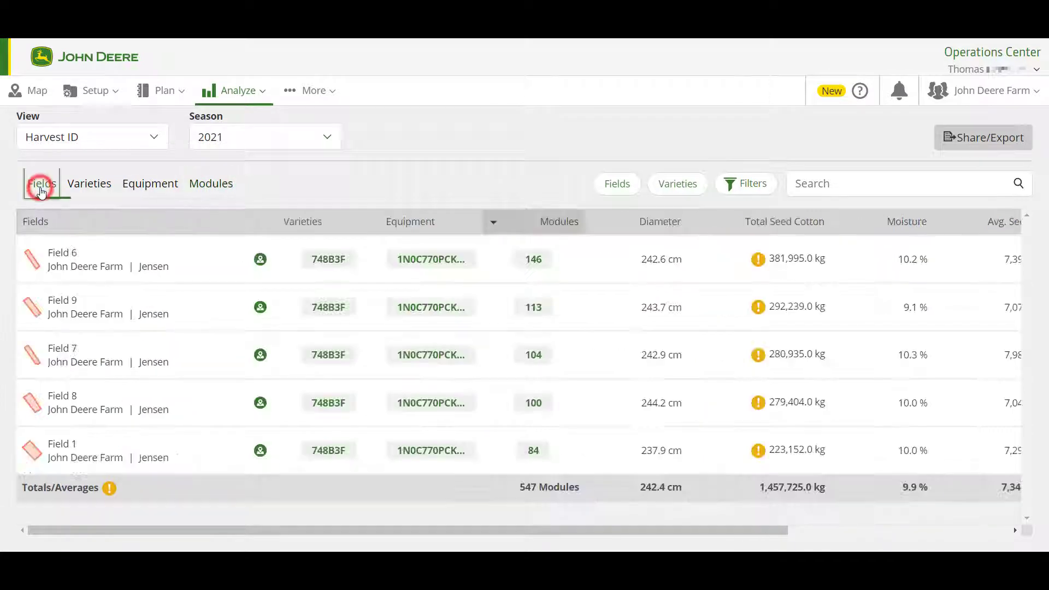
left_click(744, 185)
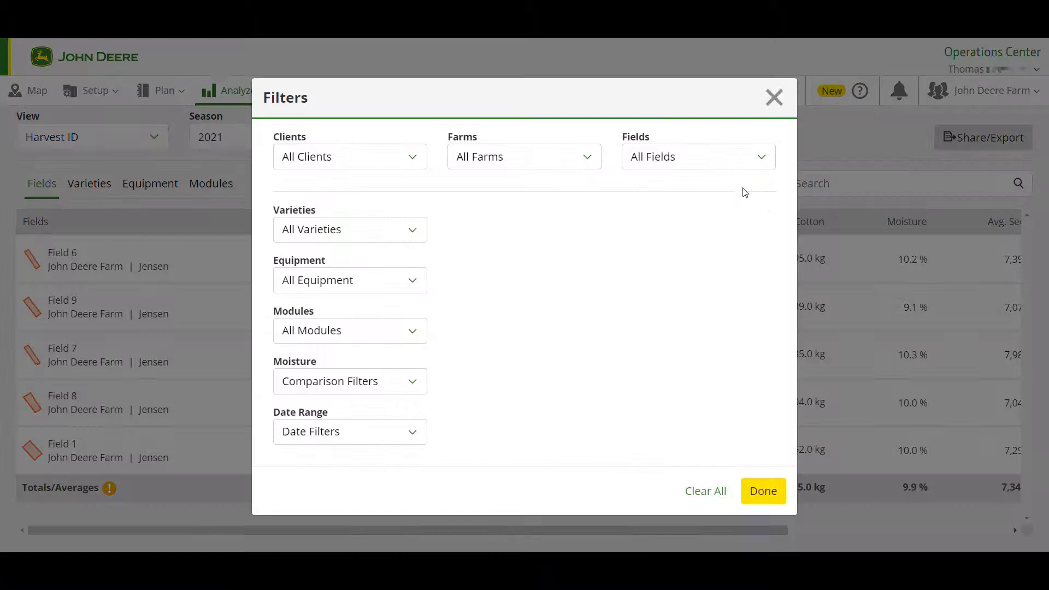
left_click(744, 157)
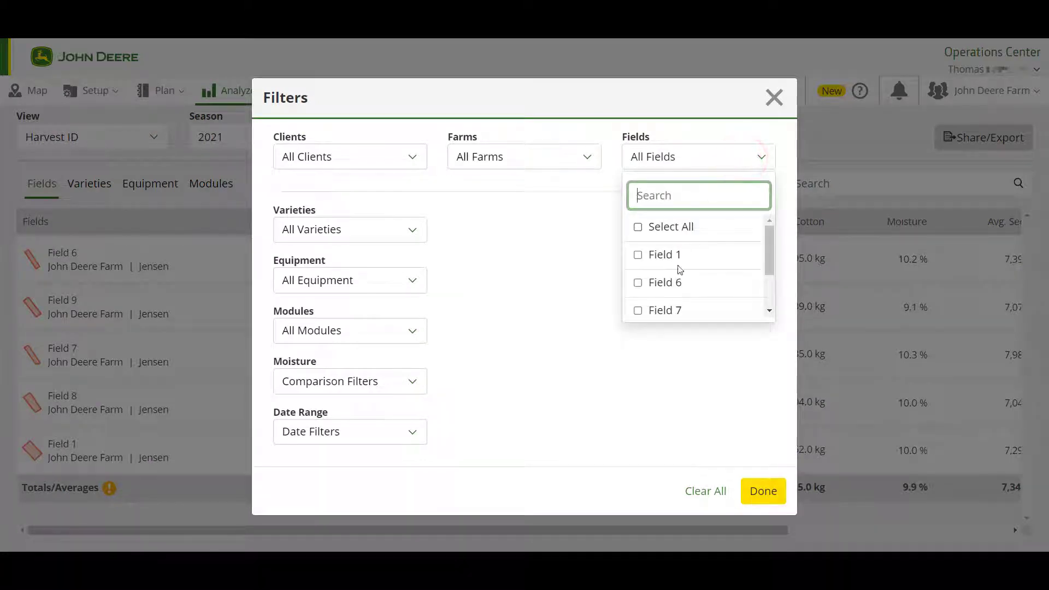
left_click(638, 256)
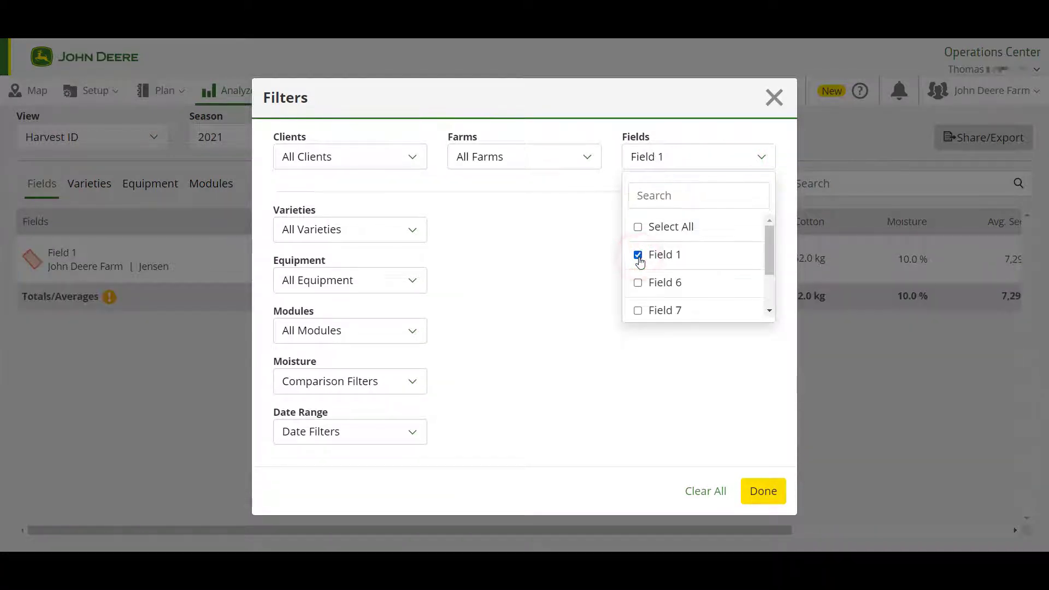
left_click(761, 491)
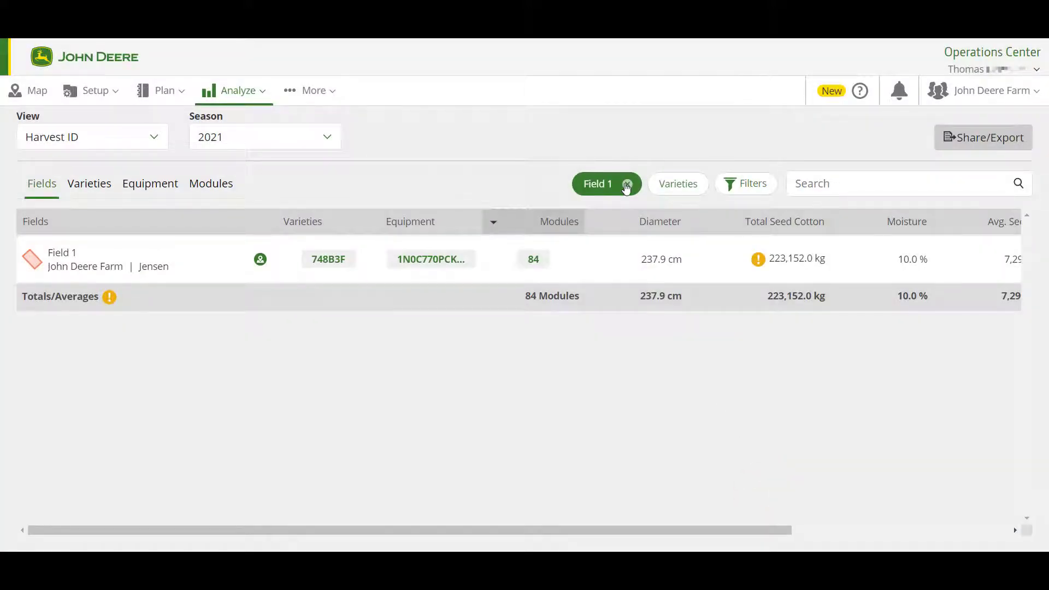
left_click(626, 185)
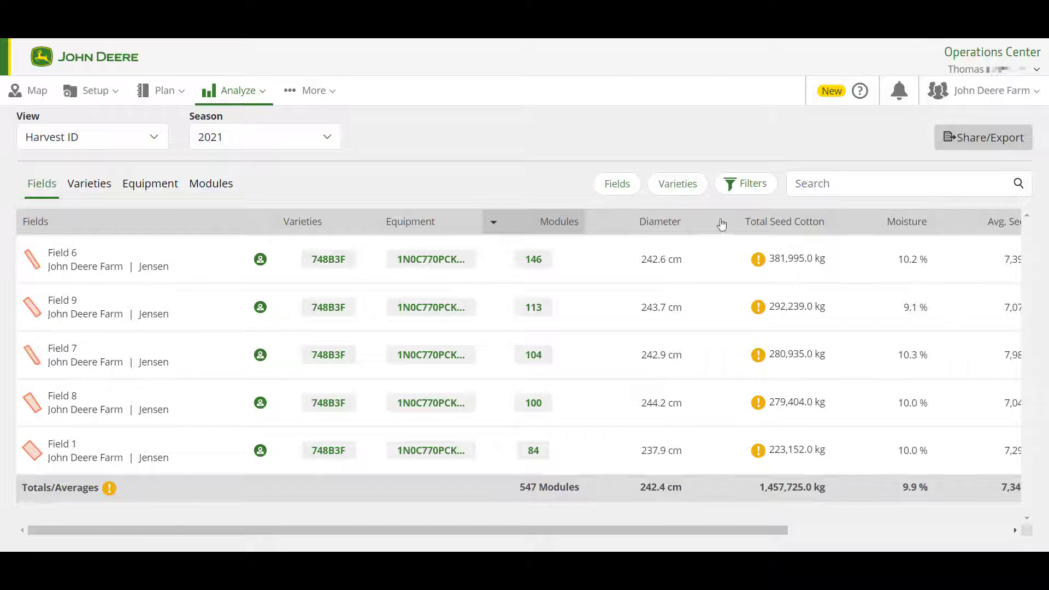
left_click(965, 141)
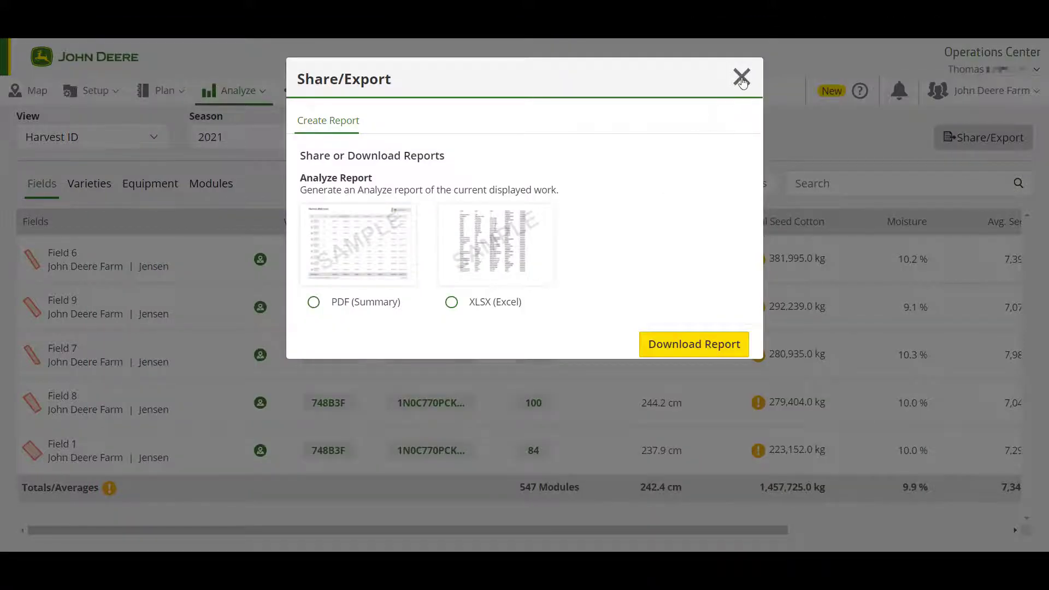
left_click(741, 78)
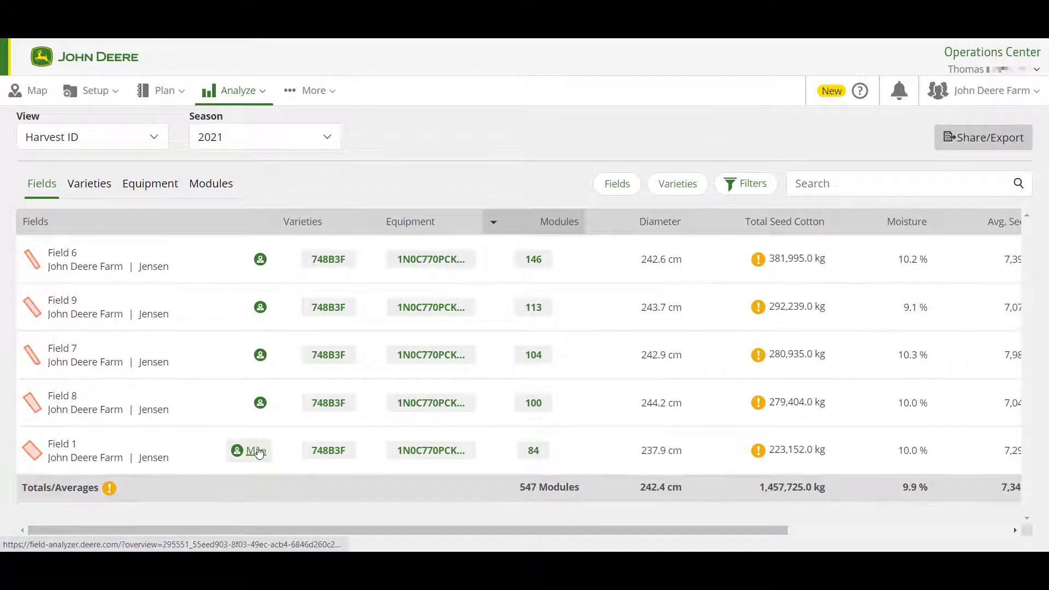
Step: Open Field 1's 2021 cotton yield map in Field Analyzer, inspect one module, and hide module markers
left_click(256, 451)
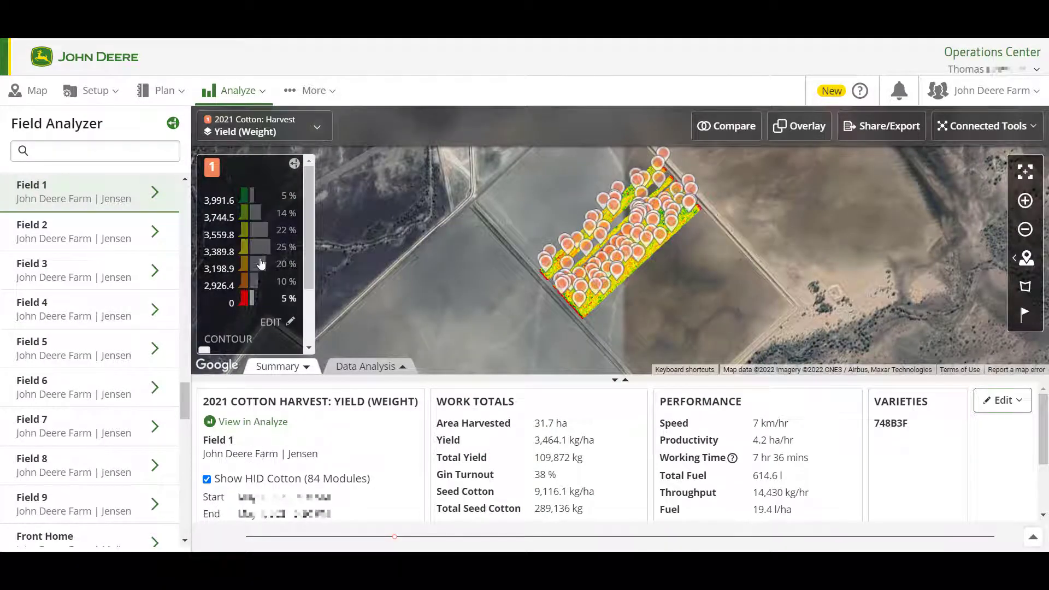
left_click(246, 97)
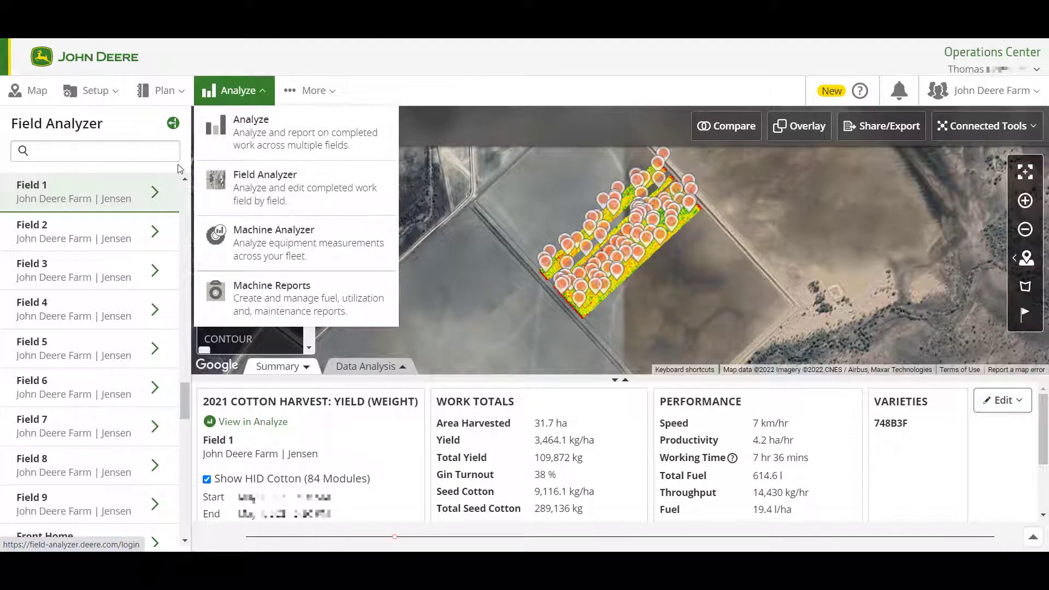
left_click(174, 123)
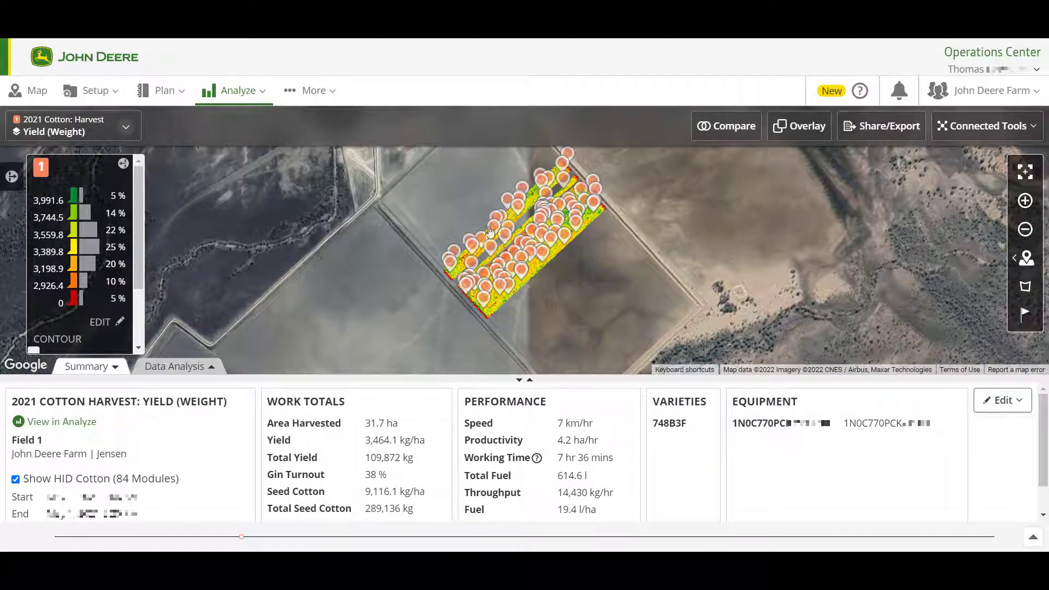
left_click(543, 252)
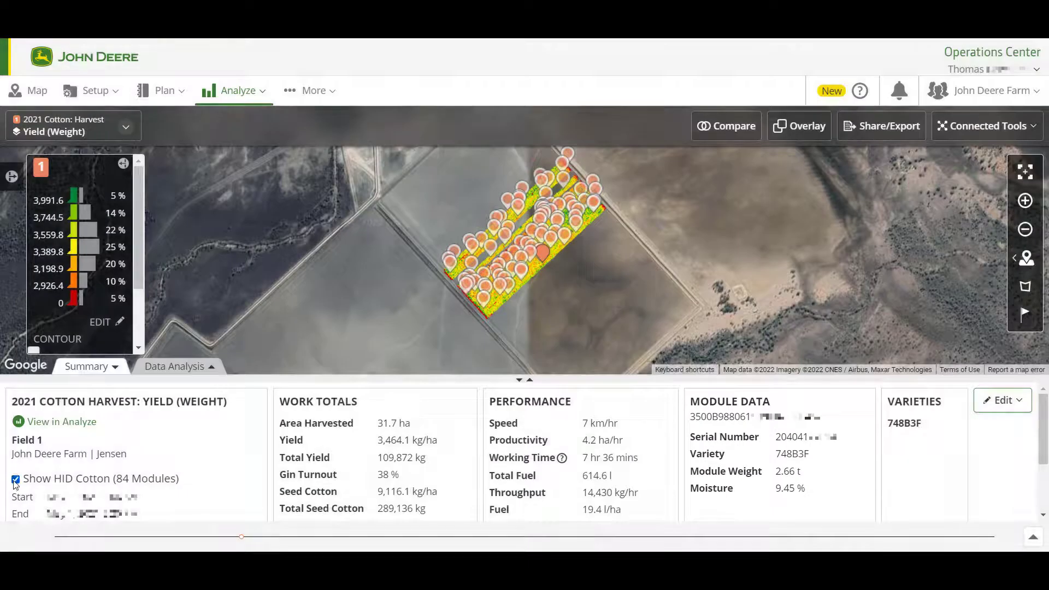
left_click(16, 480)
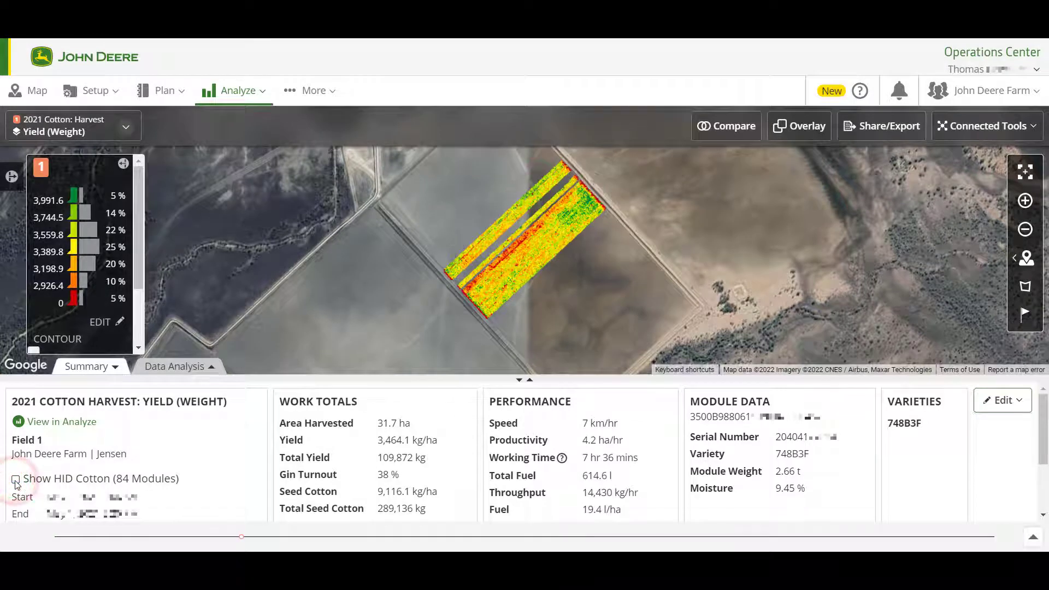
Step: Switch the Field 1 cotton map layer to Yield (Bales) from the additional layers list
left_click(130, 129)
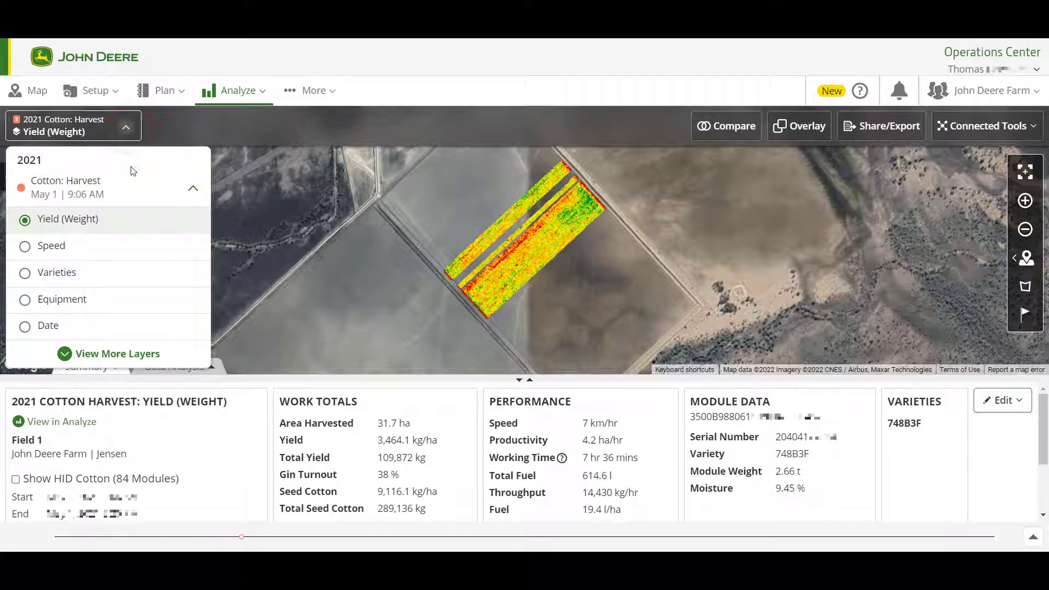
left_click(127, 360)
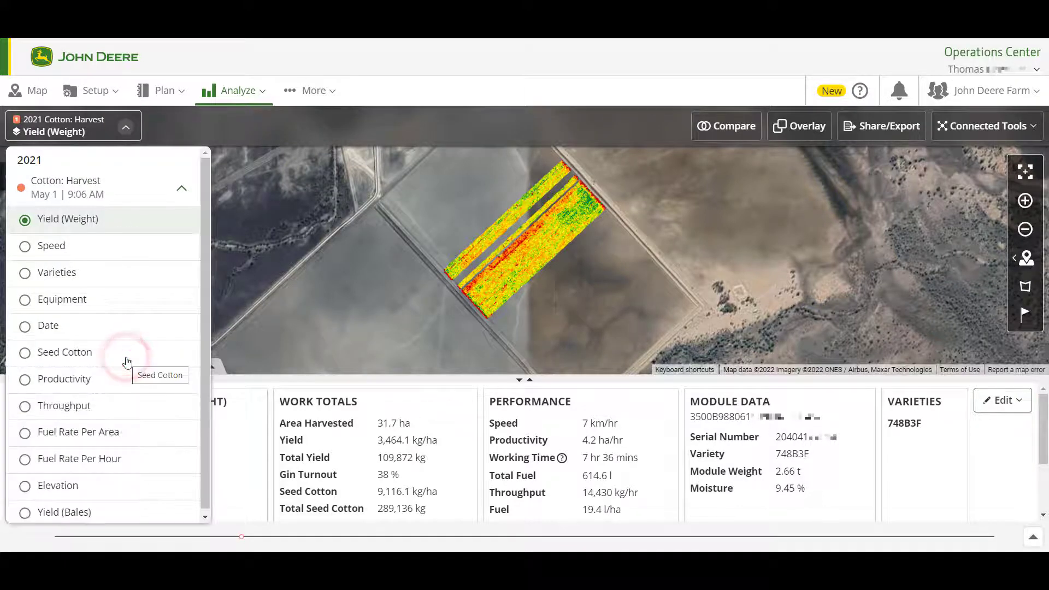
left_click(85, 513)
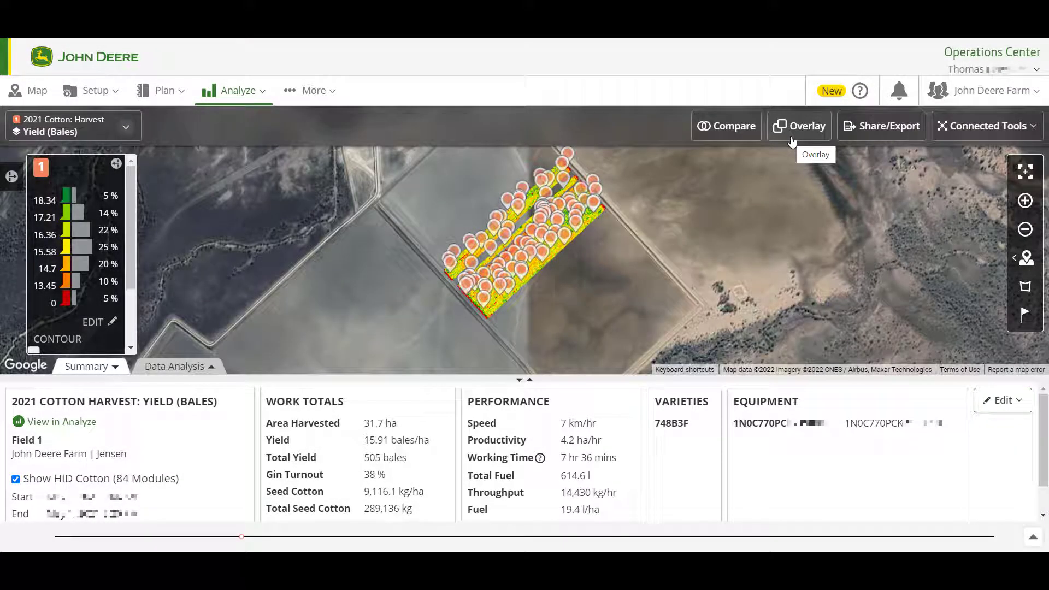
Step: Download the Field 1 harvest report and share its work data with John Deere Demo AU/NZ
left_click(875, 136)
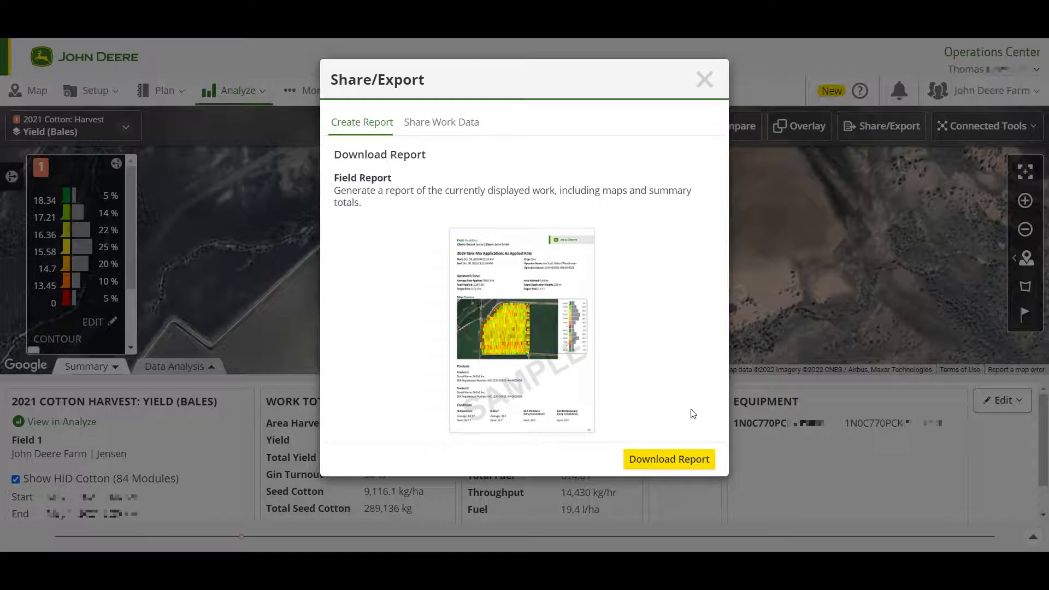
left_click(664, 458)
left_click(452, 123)
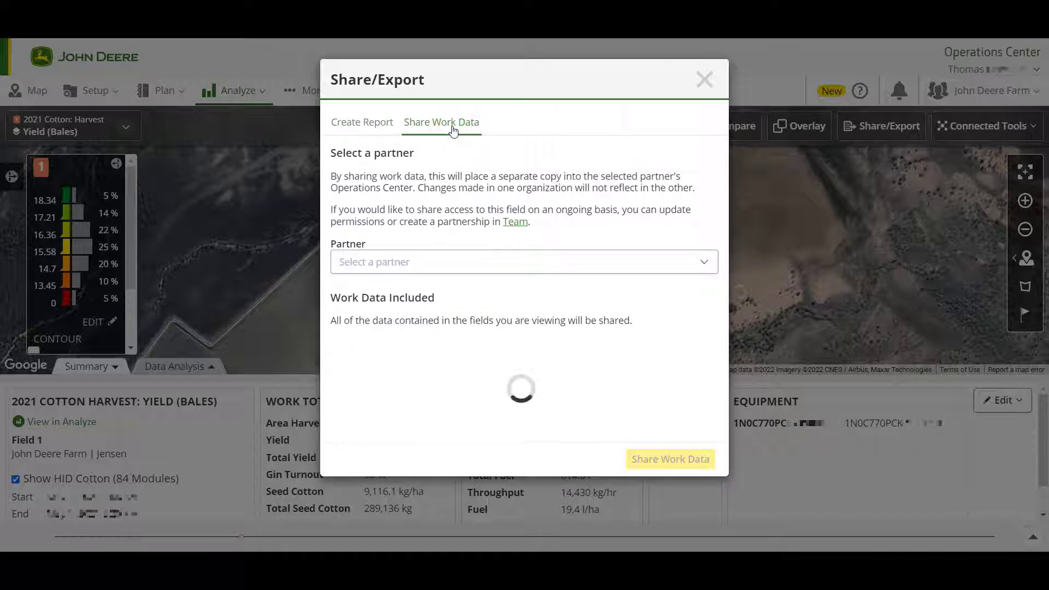
left_click(499, 274)
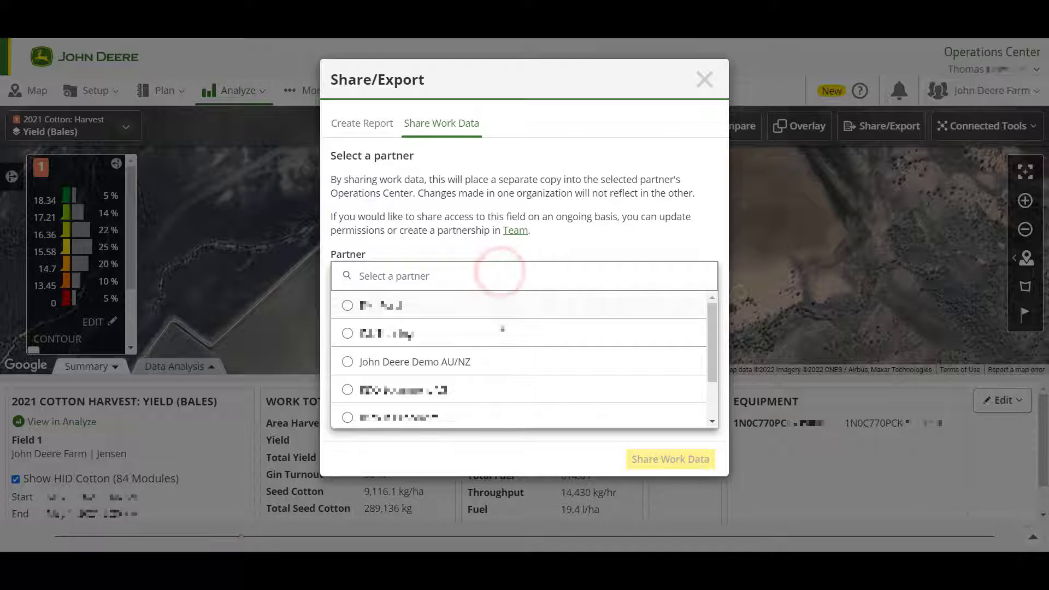
left_click(500, 368)
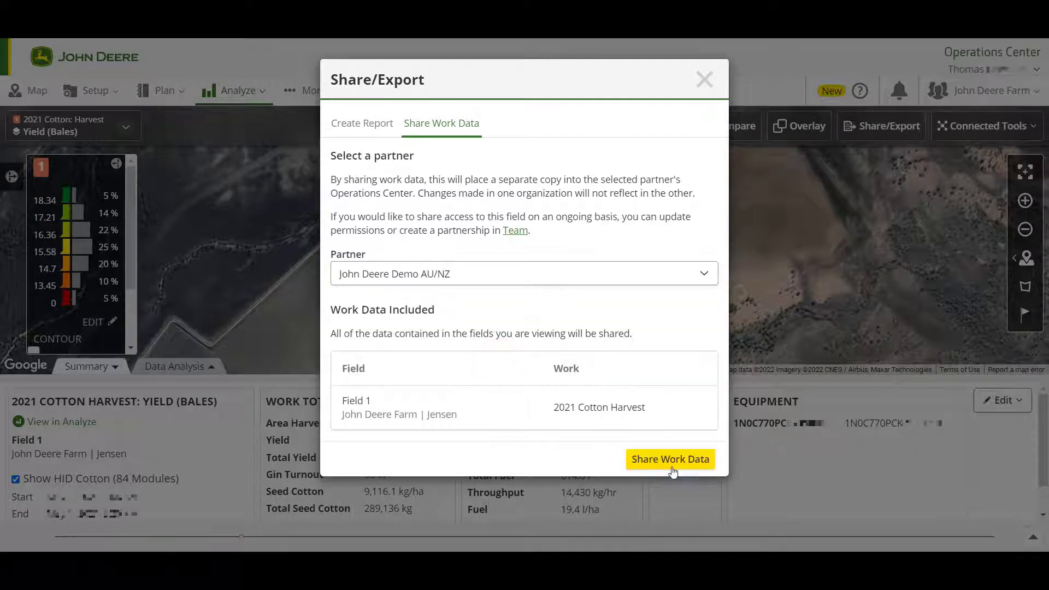
left_click(704, 81)
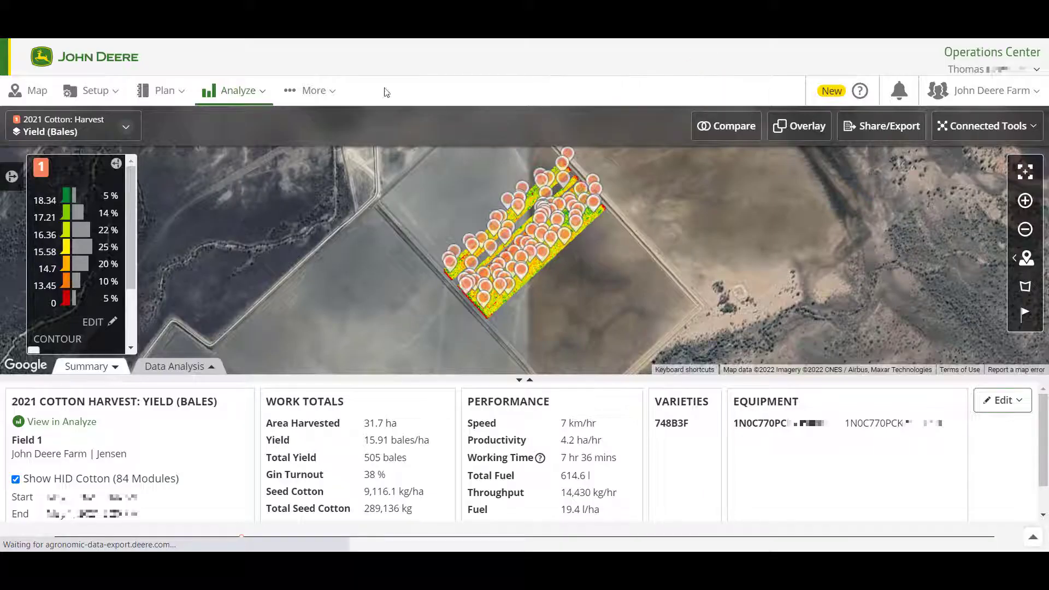
Step: Go to the Files list and filter it to Documentation files only
left_click(316, 90)
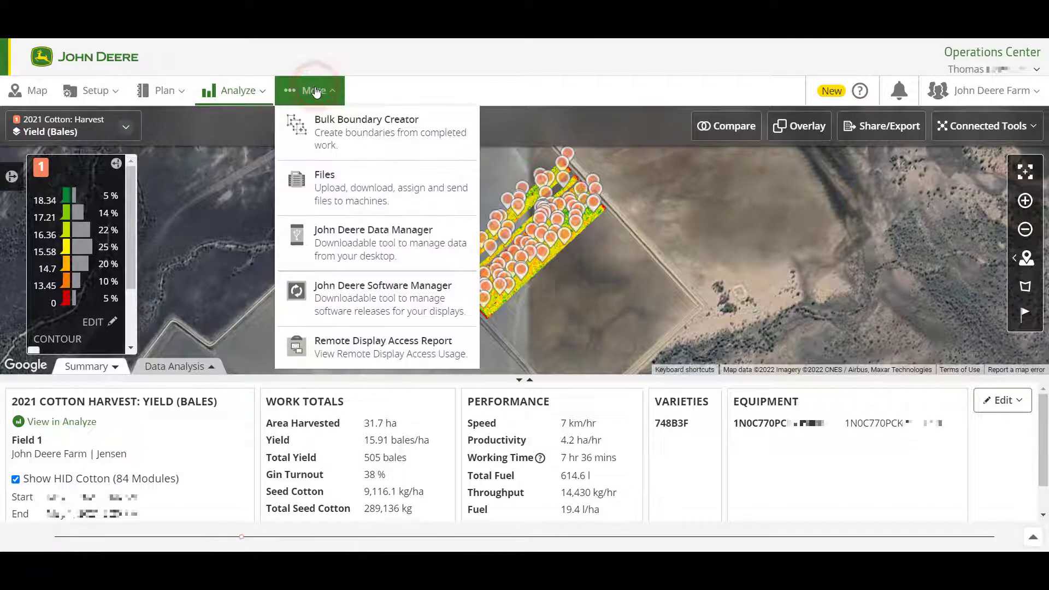
left_click(339, 189)
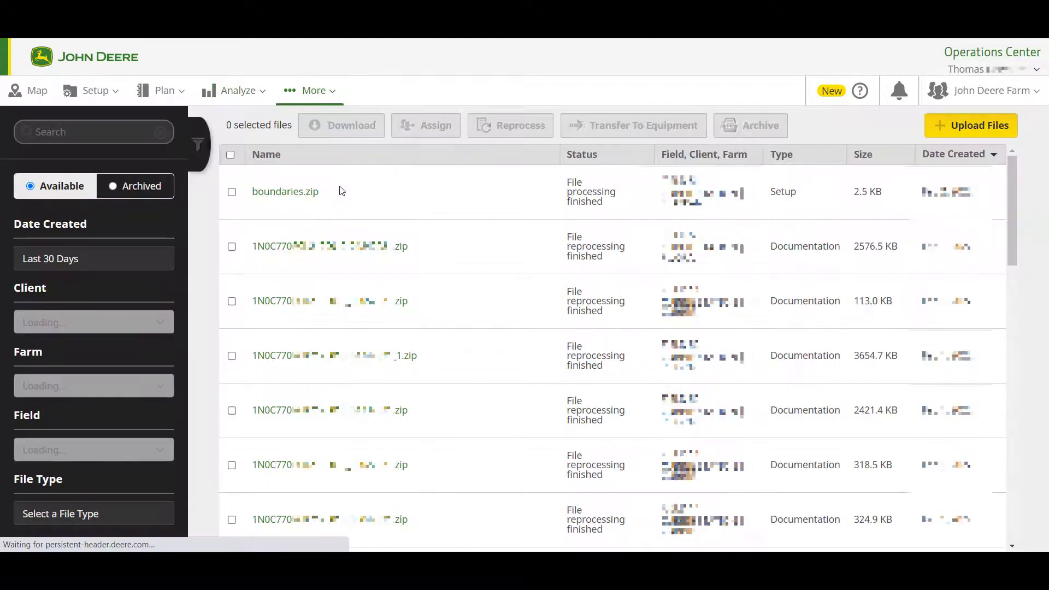
left_click(154, 511)
scroll(151, 502, "down", 1)
left_click(127, 452)
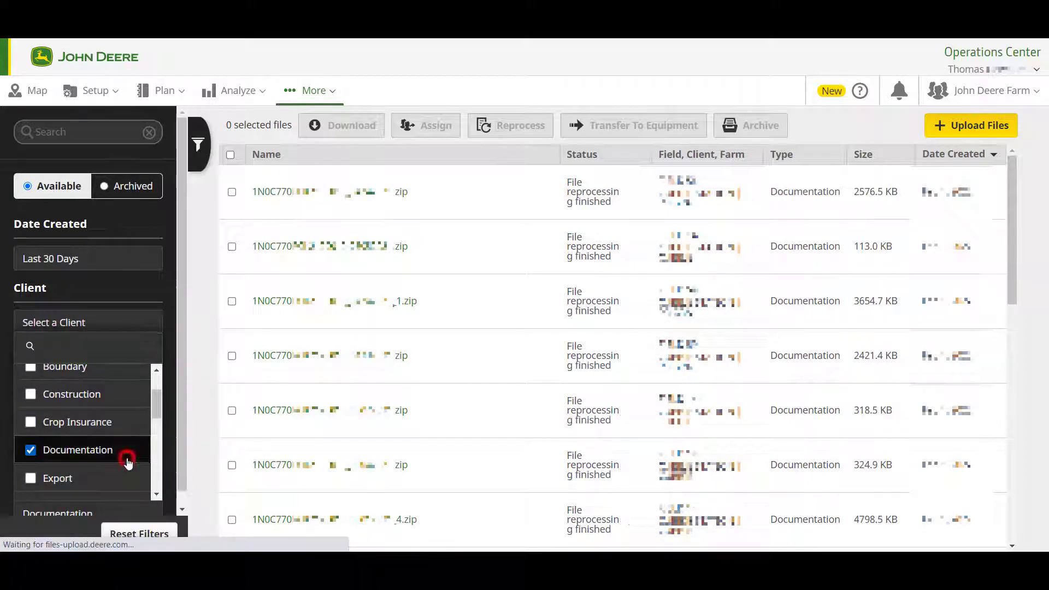
Step: Select the top three Documentation files and start assigning them to a partner
left_click(232, 192)
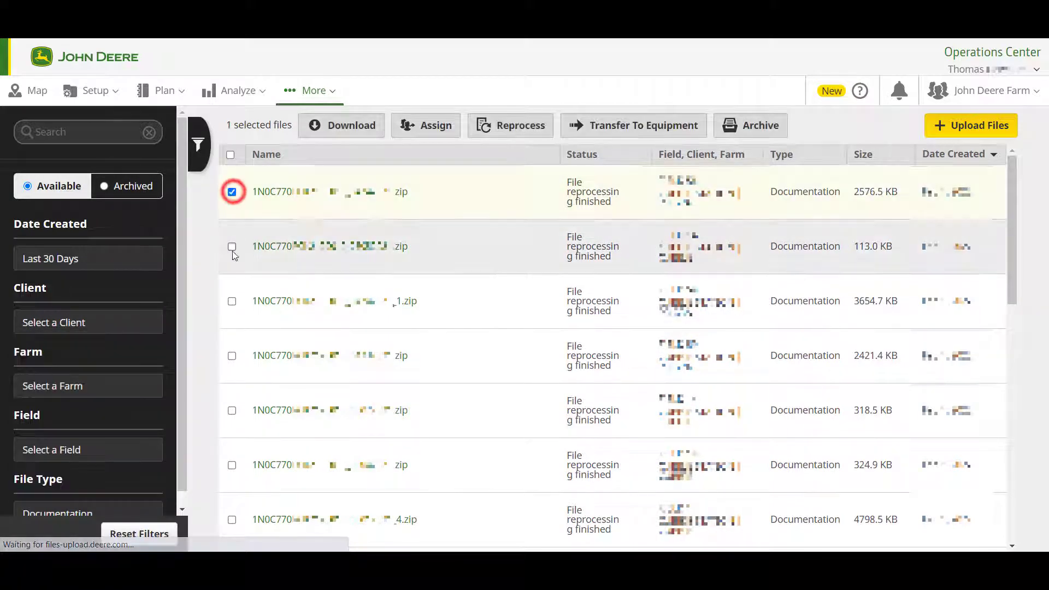
left_click(232, 247)
left_click(231, 301)
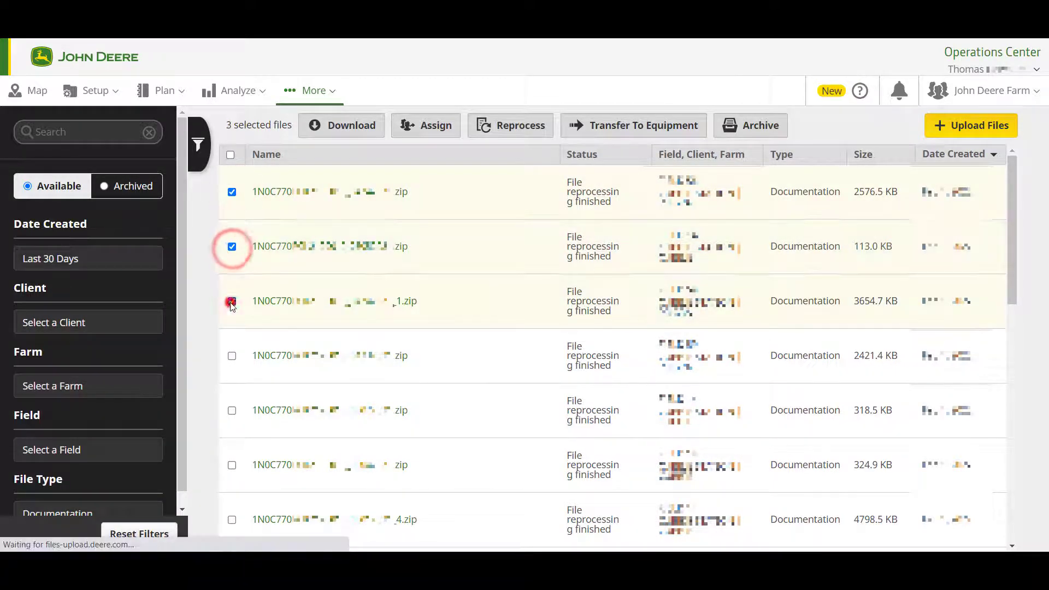
left_click(418, 134)
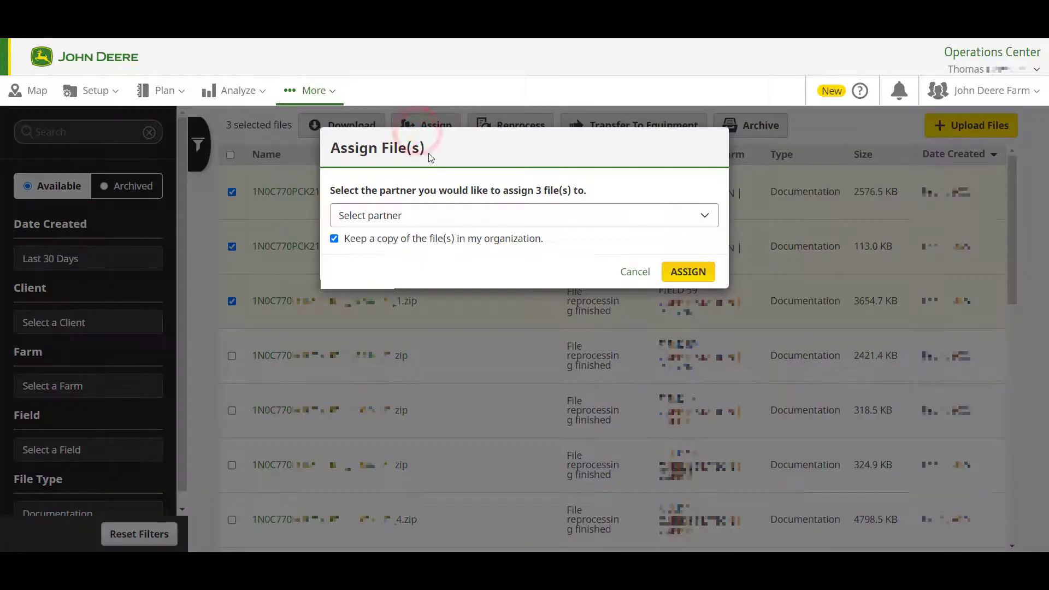
Step: Assign the three Documentation files to John Deere Demo AU/NZ, keeping a copy
left_click(445, 218)
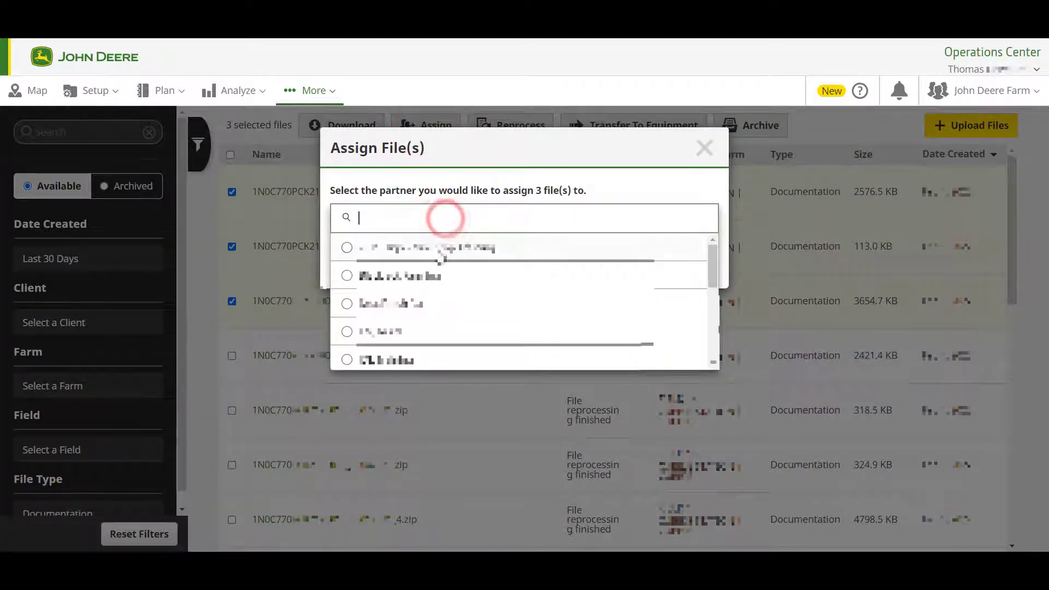
scroll(441, 257, "down", 3)
left_click(427, 325)
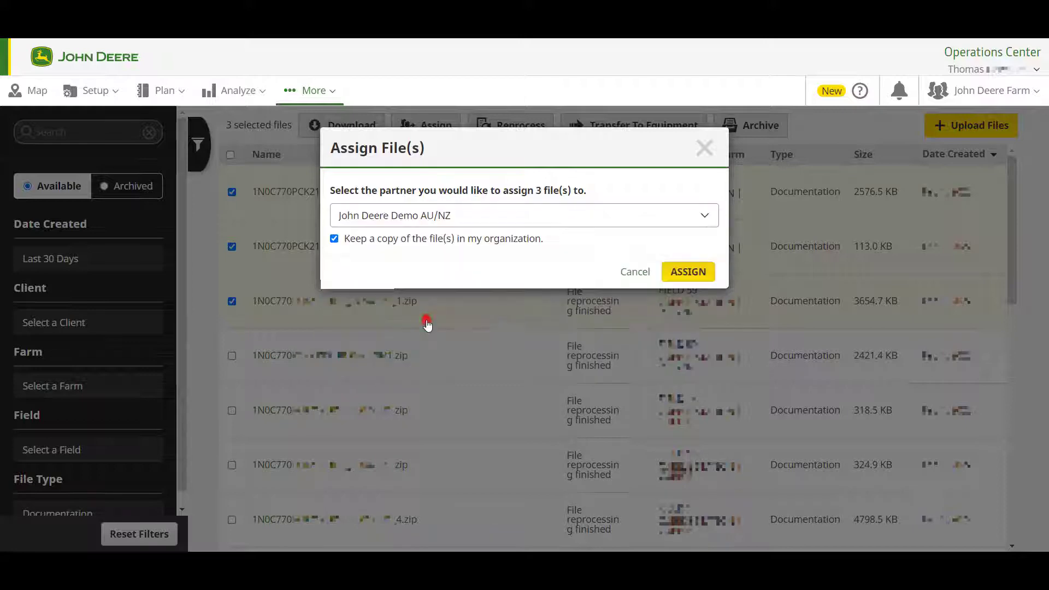
left_click(702, 277)
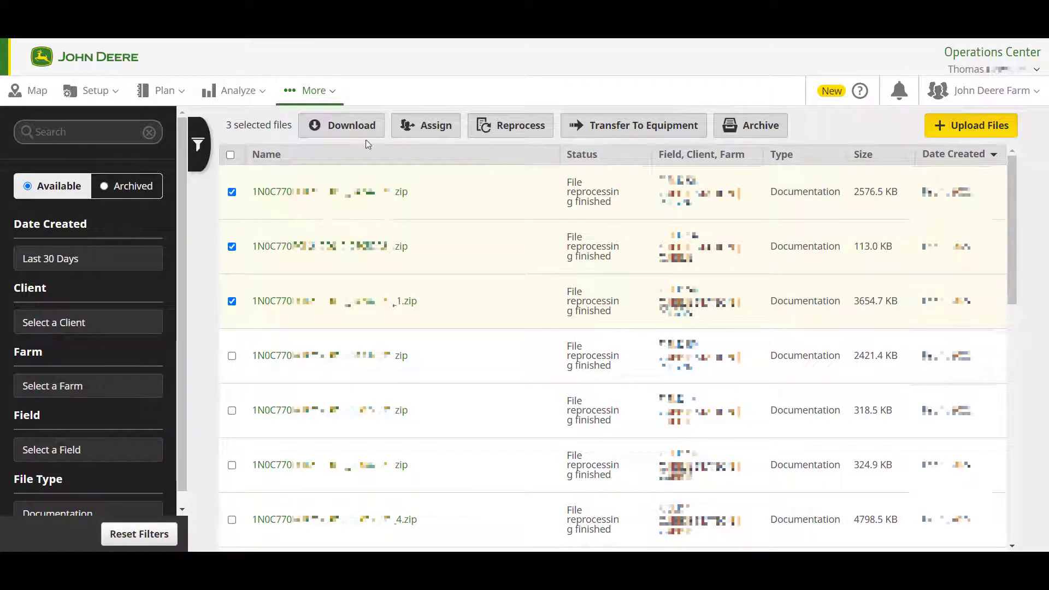
Step: Download the three selected Documentation files to the desktop or device
left_click(340, 130)
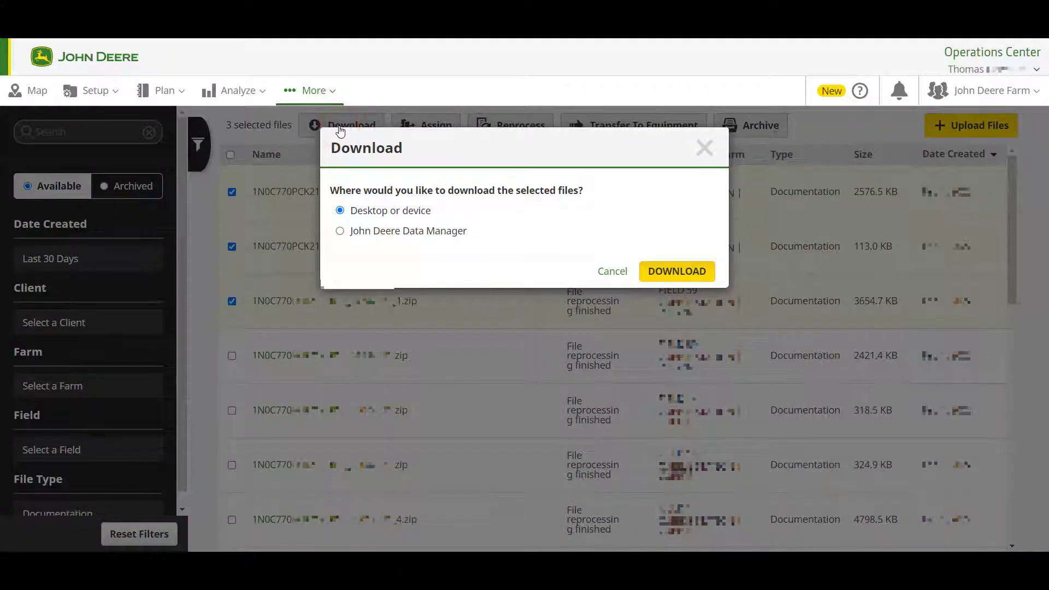
left_click(688, 281)
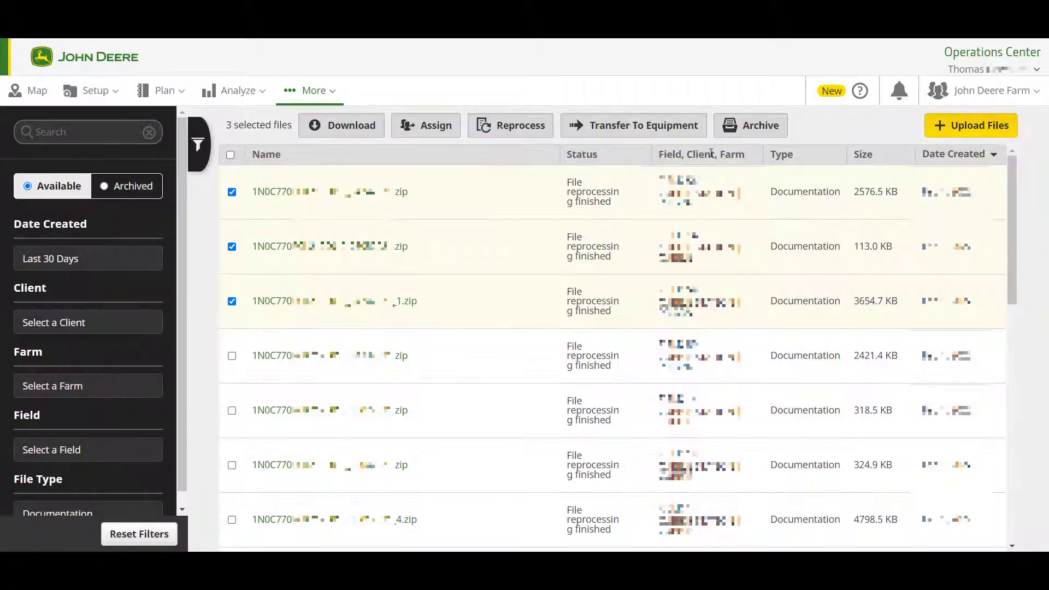